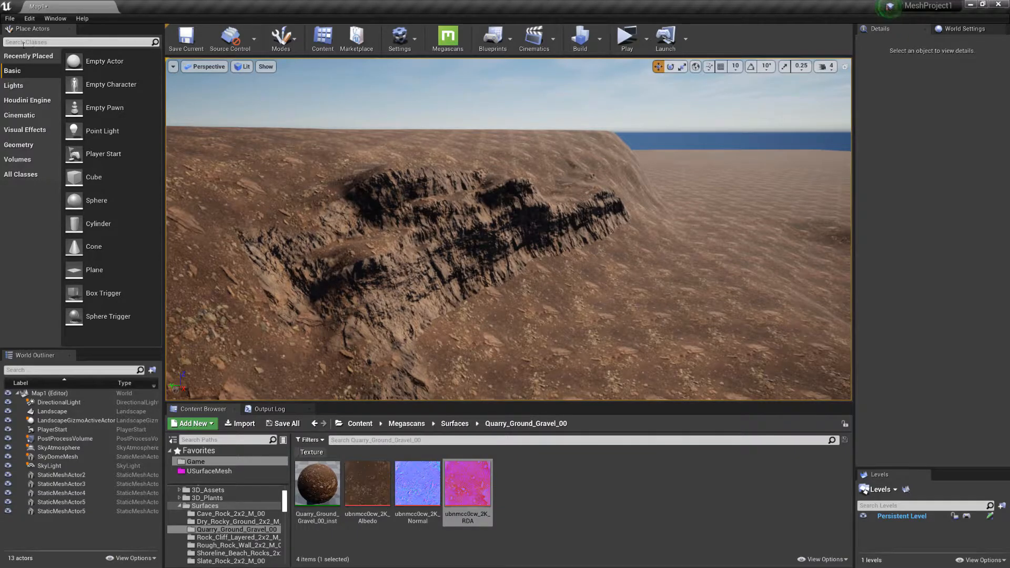
- Find the USurface Mesh Grid actor and place it in the level above the rocky cliff
{"action": "left_click", "coordinate": [80, 42]}
{"action": "type", "text": "usurf"}
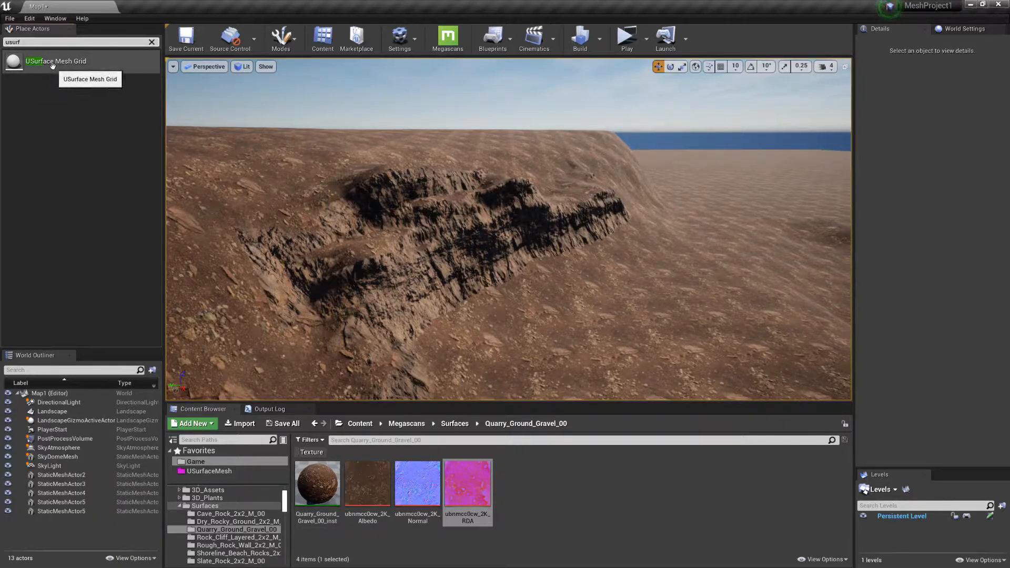
{"action": "left_click_drag", "start_coordinate": [57, 62], "coordinate": [545, 131]}
- Rotate the mesh grid to face the cliff, switching to local space, and position it in front of the rock face
{"action": "key", "text": "e"}
{"action": "left_click_drag", "start_coordinate": [558, 188], "coordinate": [503, 191]}
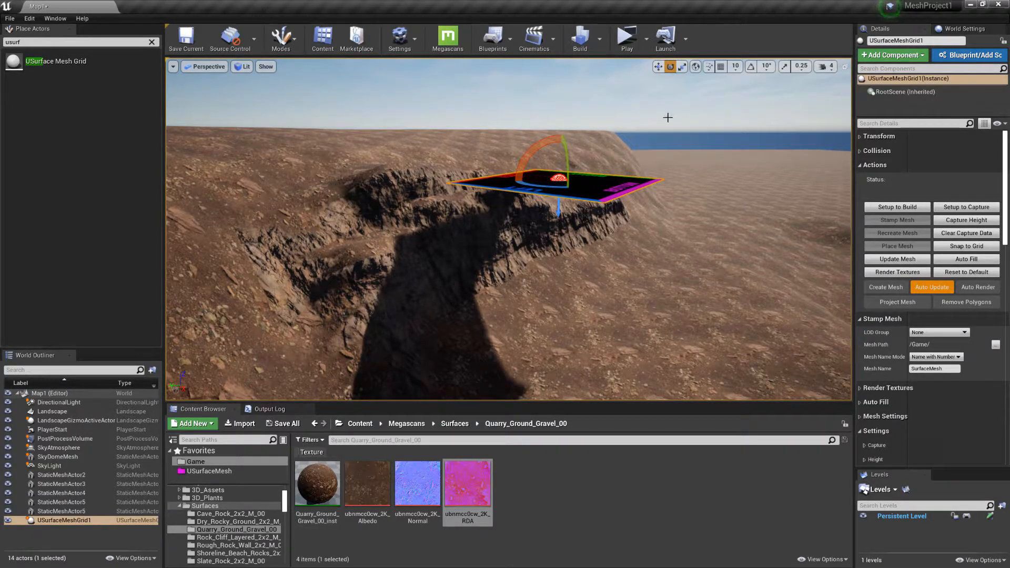
{"action": "left_click", "coordinate": [695, 68]}
{"action": "left_click_drag", "start_coordinate": [576, 143], "coordinate": [569, 115]}
{"action": "key", "text": "w"}
{"action": "right_click_drag", "start_coordinate": [585, 125], "coordinate": [573, 138]}
{"action": "left_click_drag", "start_coordinate": [608, 156], "coordinate": [612, 147]}
{"action": "right_click_drag", "start_coordinate": [611, 148], "coordinate": [616, 161]}
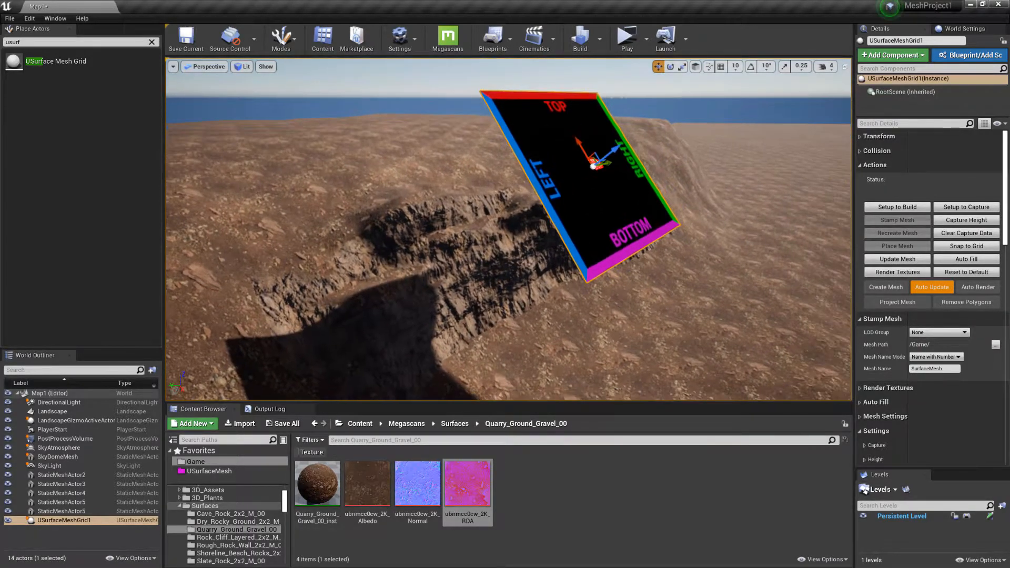
- Turn off Cast Dynamic Shadow in the grid's mesh settings
{"action": "left_click", "coordinate": [885, 416]}
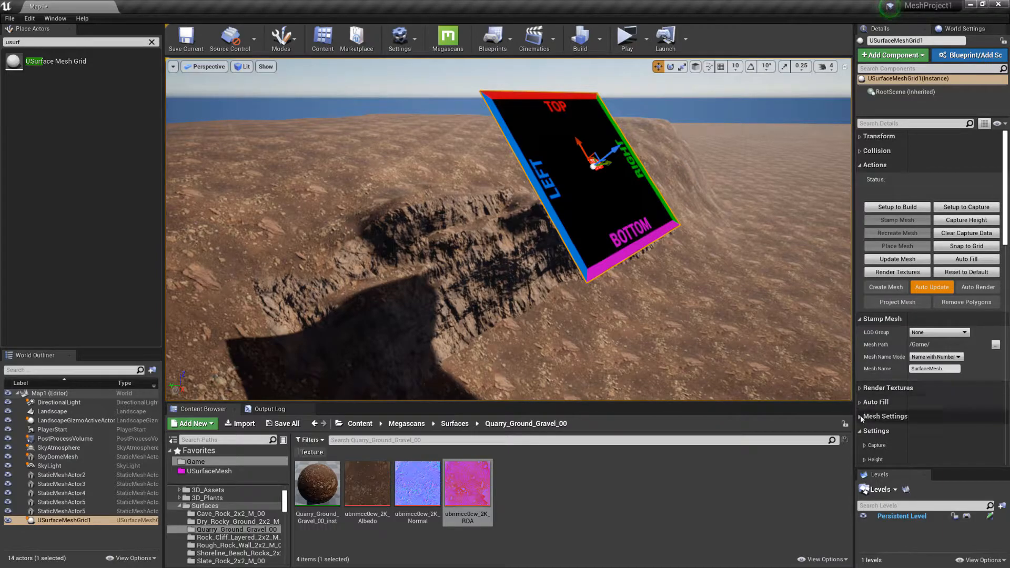
{"action": "scroll", "coordinate": [902, 389], "scroll_direction": "down", "scroll_amount": 3}
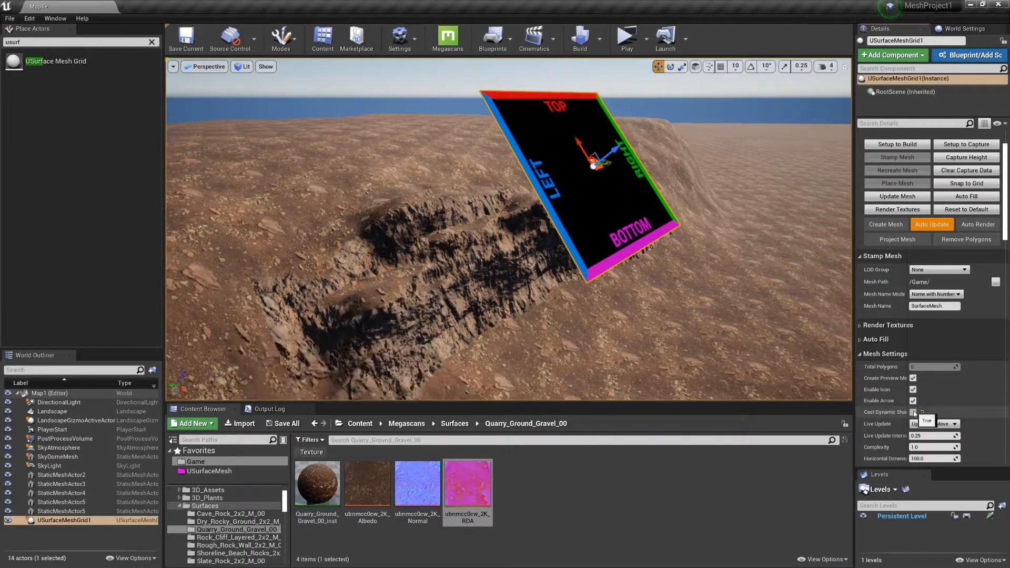
{"action": "left_click", "coordinate": [862, 355]}
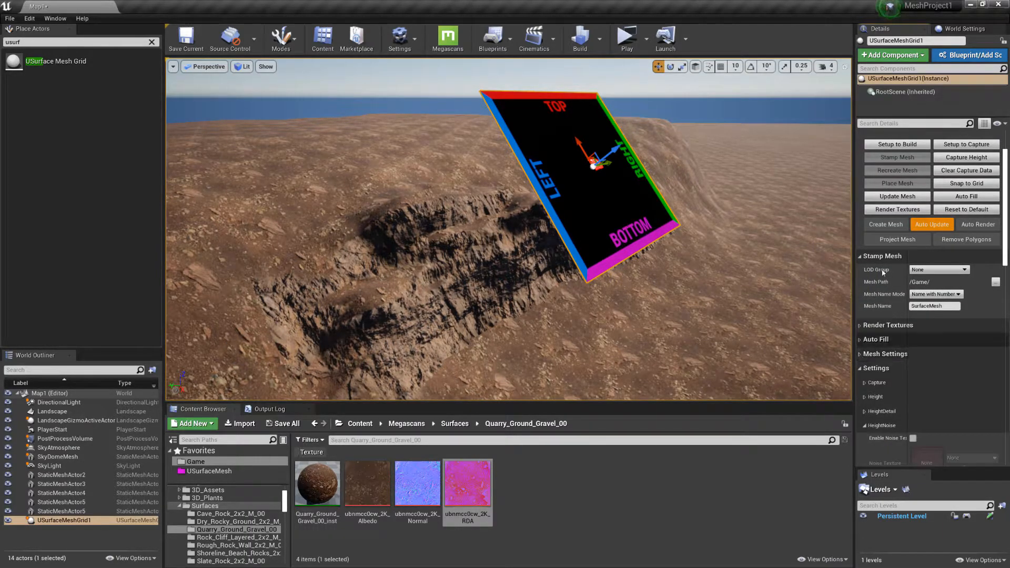
- Enable Render Packed Channel Texture in the grid's Render Textures settings
{"action": "left_click", "coordinate": [861, 257]}
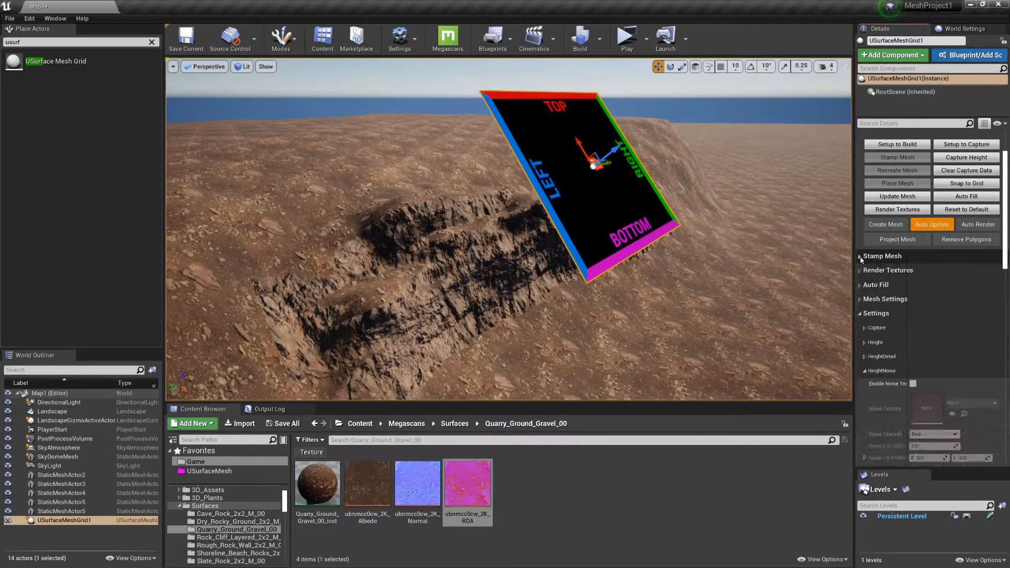
{"action": "left_click", "coordinate": [867, 371]}
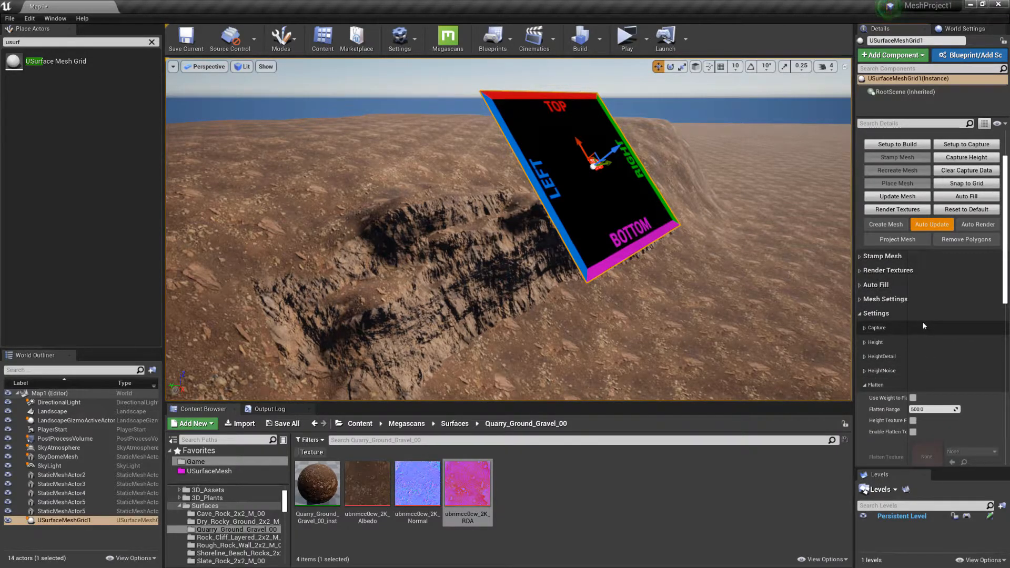
{"action": "left_click", "coordinate": [861, 270]}
{"action": "scroll", "coordinate": [994, 262], "scroll_direction": "down", "scroll_amount": 3}
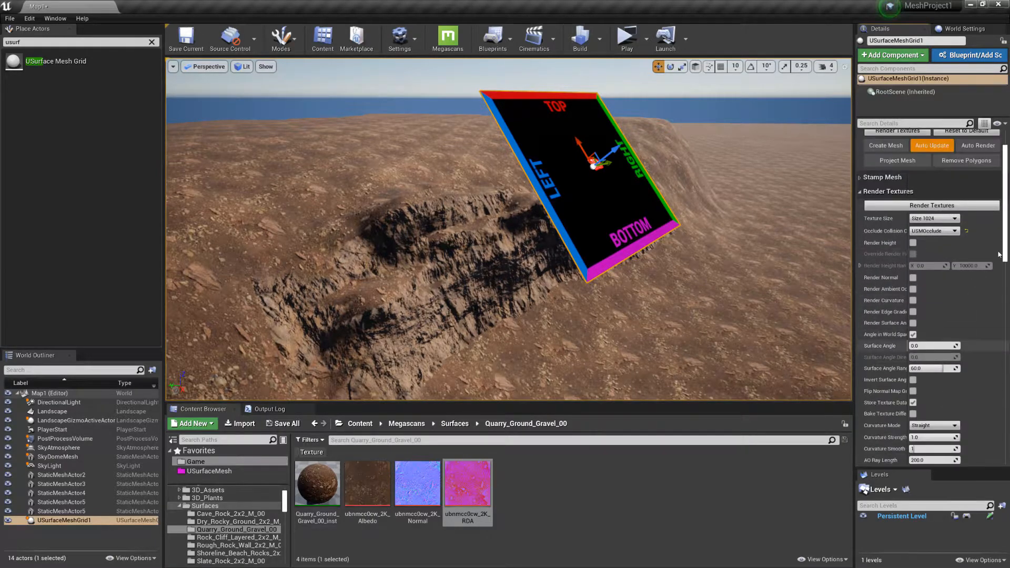
{"action": "scroll", "coordinate": [995, 316], "scroll_direction": "down", "scroll_amount": 15}
{"action": "scroll", "coordinate": [995, 369], "scroll_direction": "up", "scroll_amount": 6}
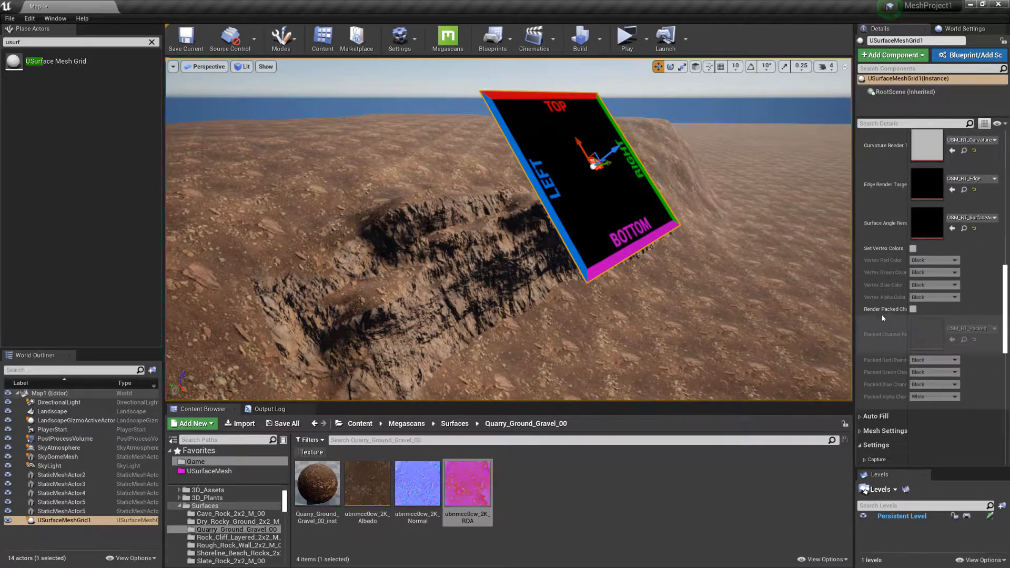
{"action": "left_click_drag", "start_coordinate": [907, 314], "coordinate": [940, 315]}
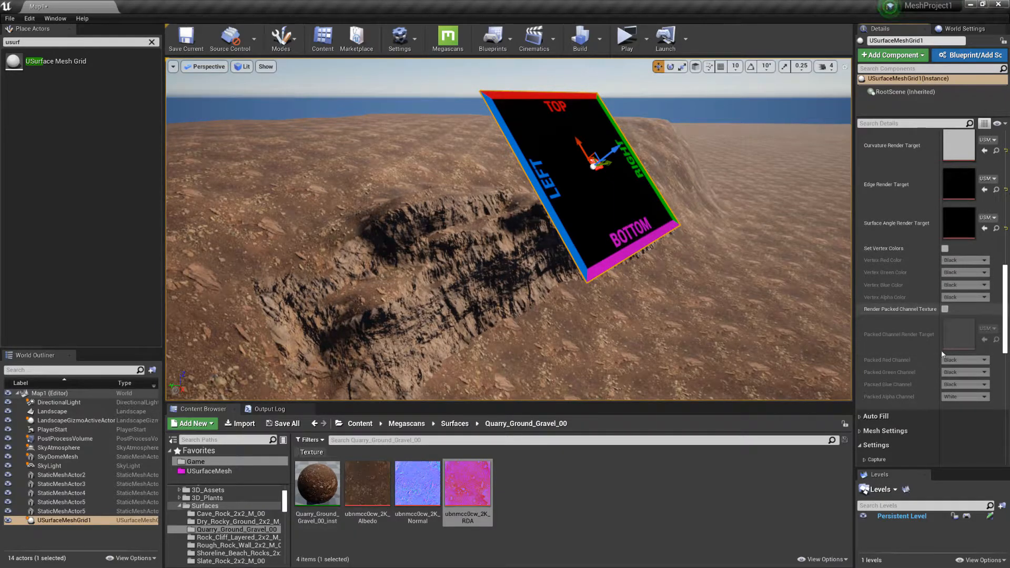
{"action": "left_click", "coordinate": [945, 309]}
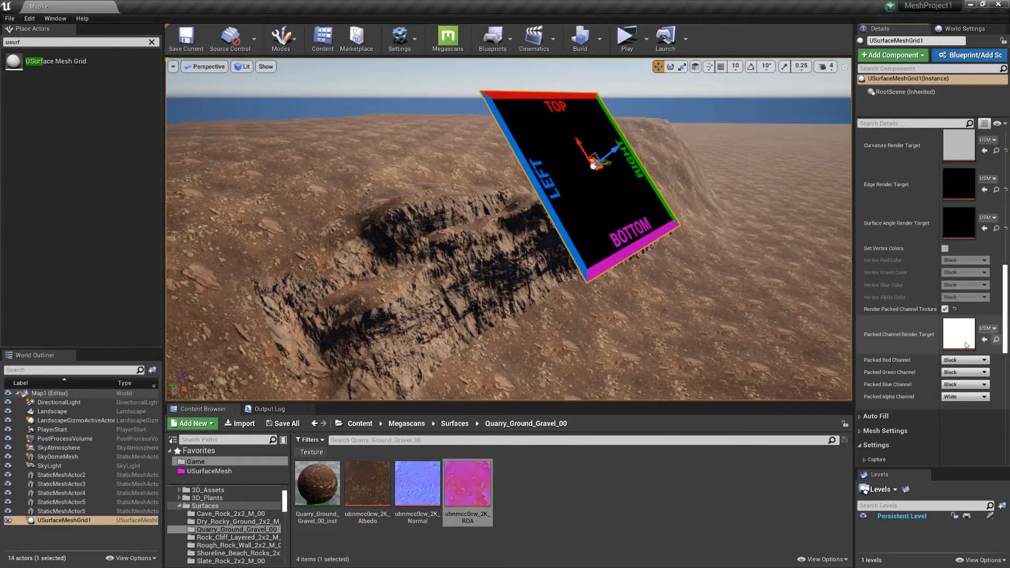
- Locate the USM_RT_Packed render target, open it in its own editor window, and reposition and enlarge that window for previewing
{"action": "left_click", "coordinate": [997, 341]}
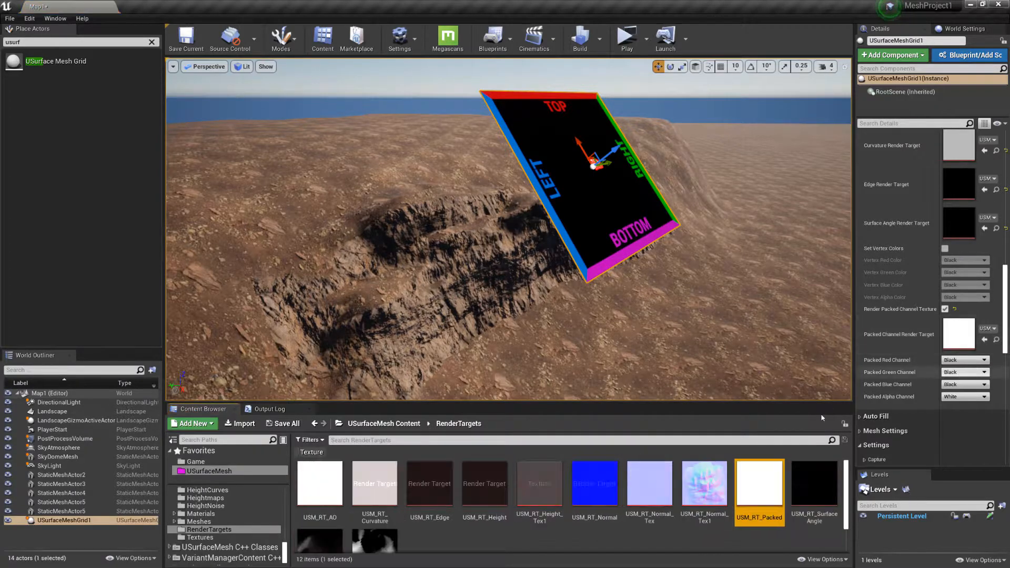
{"action": "double_click", "coordinate": [777, 498]}
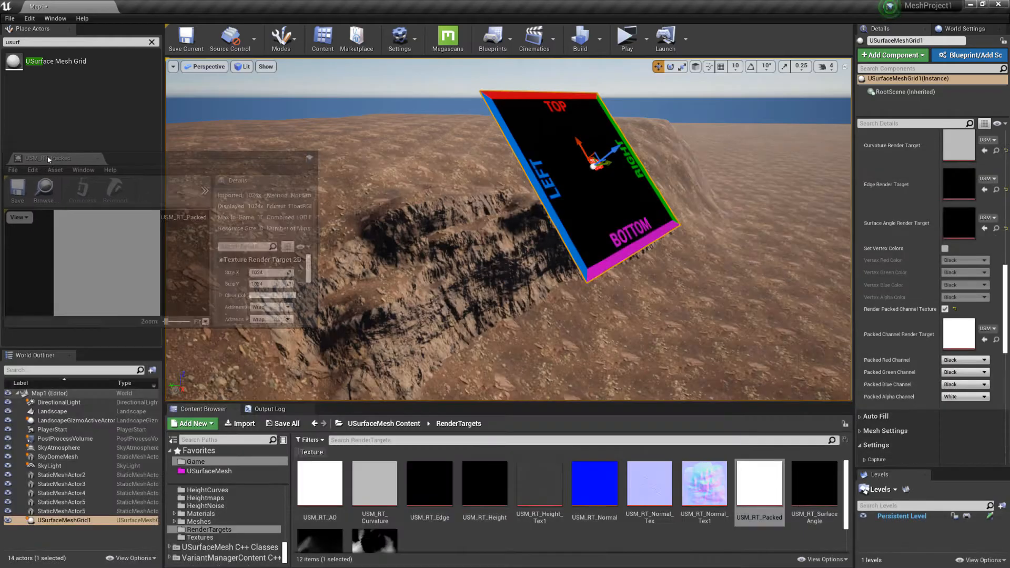
{"action": "left_click_drag", "start_coordinate": [304, 195], "coordinate": [306, 265]}
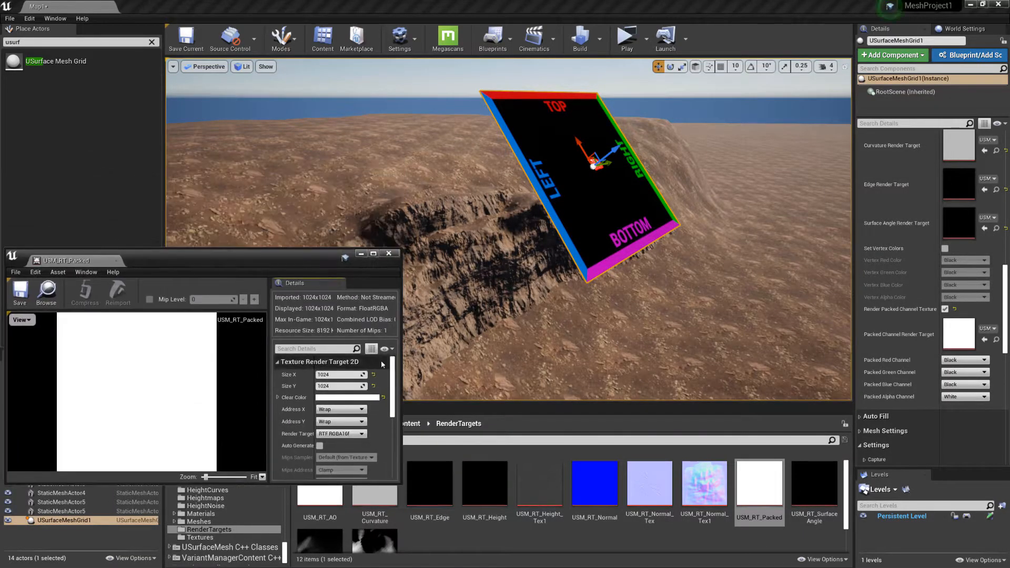
{"action": "left_click_drag", "start_coordinate": [401, 483], "coordinate": [402, 552]}
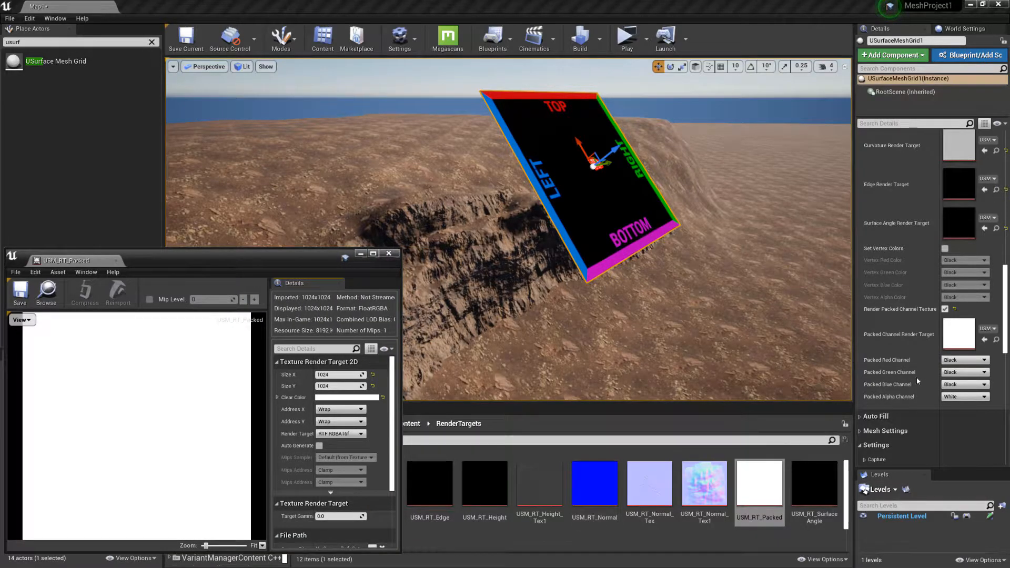
- Set the grid's mesh complexity to 10 and turn on Create Mesh
{"action": "left_click_drag", "start_coordinate": [1005, 322], "coordinate": [884, 206]}
{"action": "scroll", "coordinate": [883, 203], "scroll_direction": "up", "scroll_amount": 3}
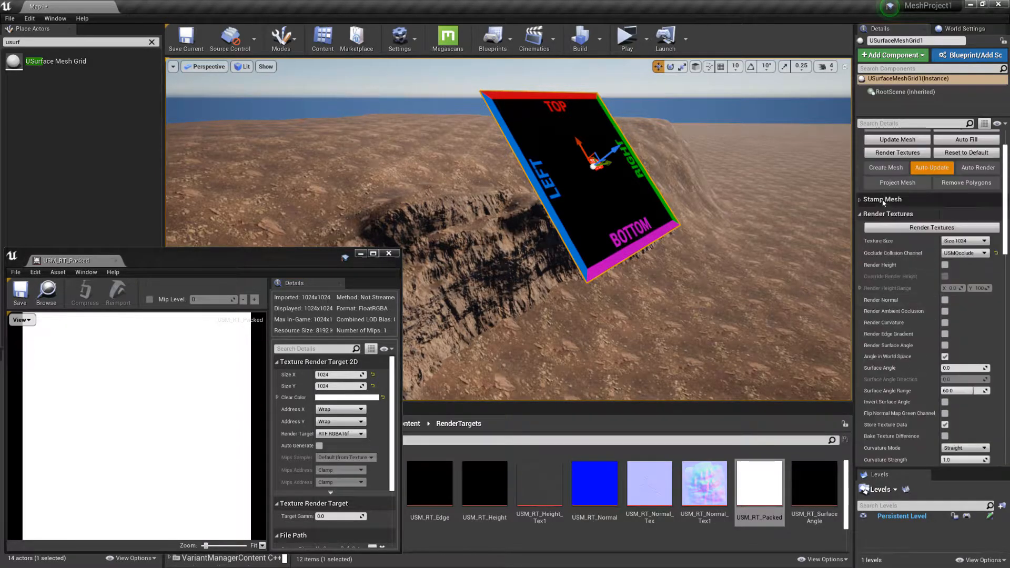
{"action": "left_click", "coordinate": [865, 214]}
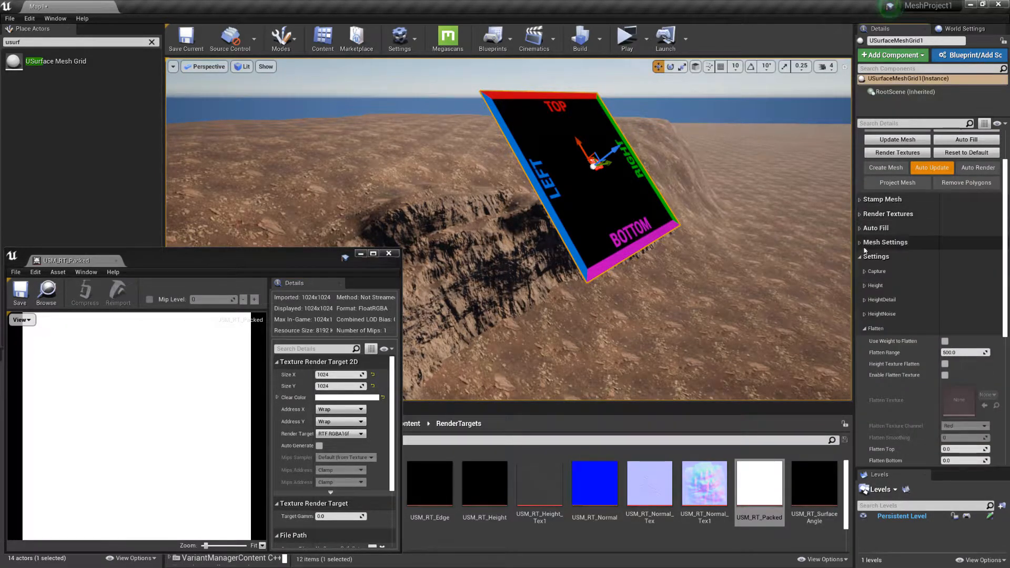
{"action": "left_click", "coordinate": [863, 243]}
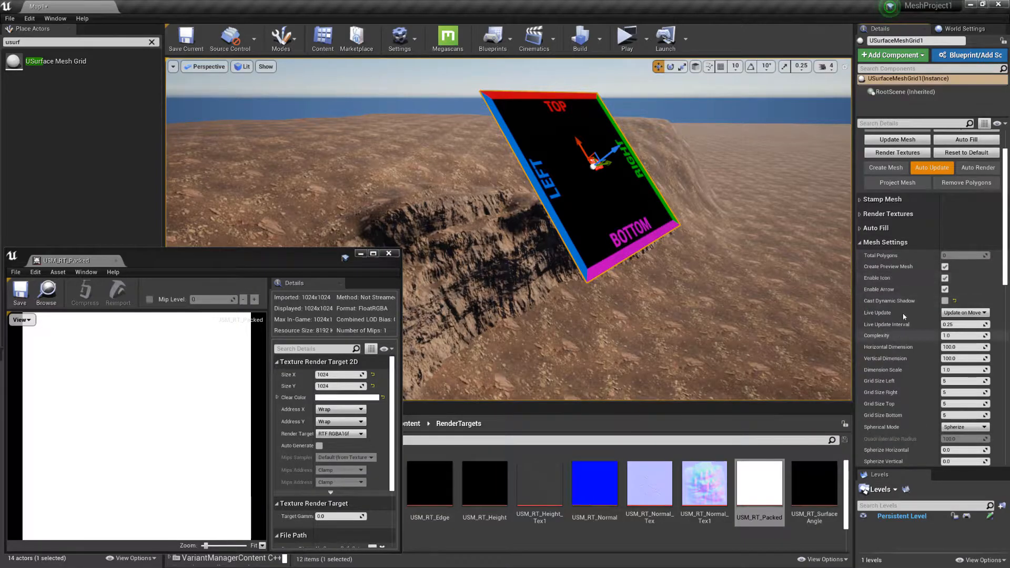
{"action": "scroll", "coordinate": [904, 318], "scroll_direction": "up", "scroll_amount": 1}
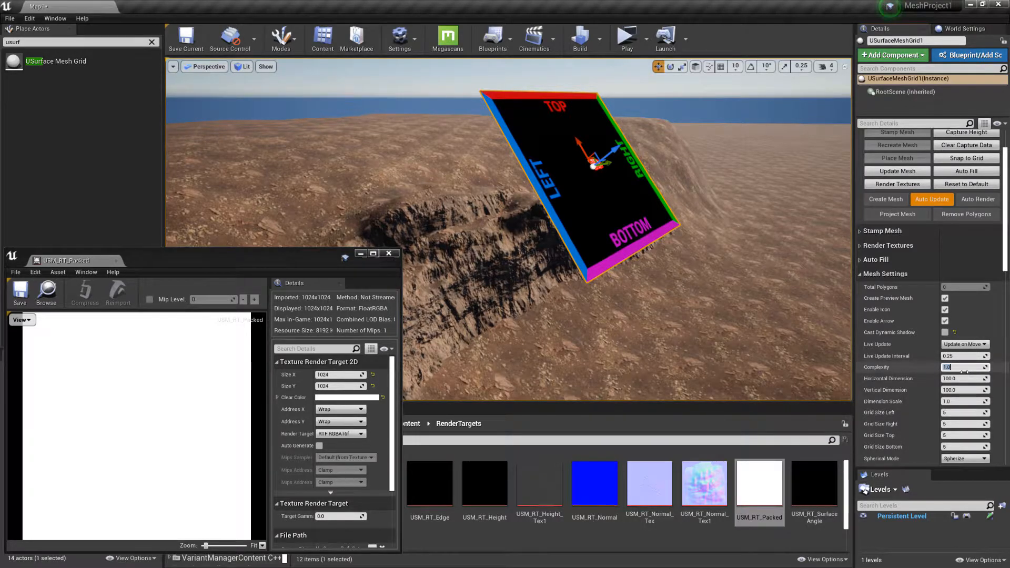
{"action": "left_click", "coordinate": [898, 214]}
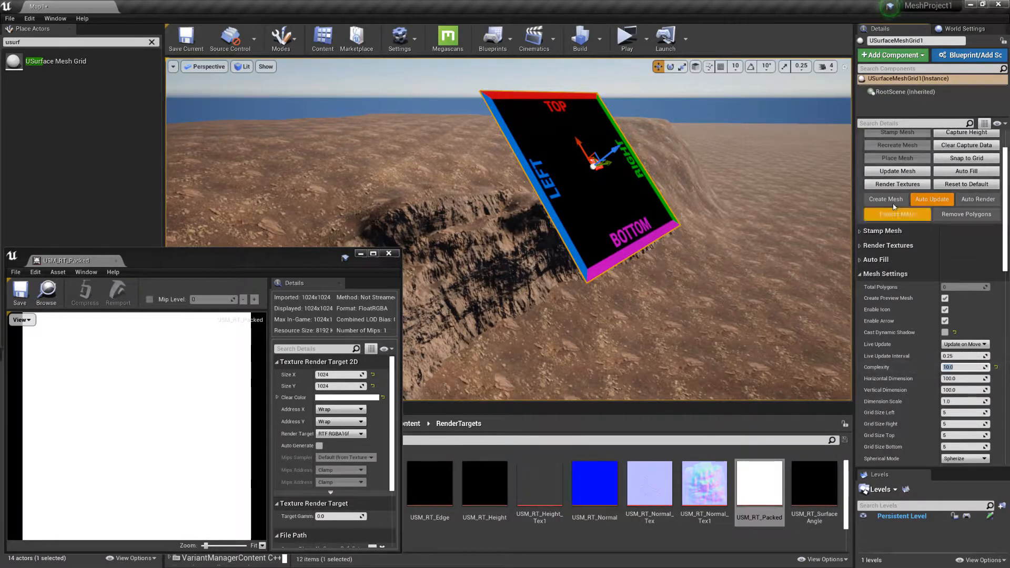
{"action": "left_click", "coordinate": [893, 203]}
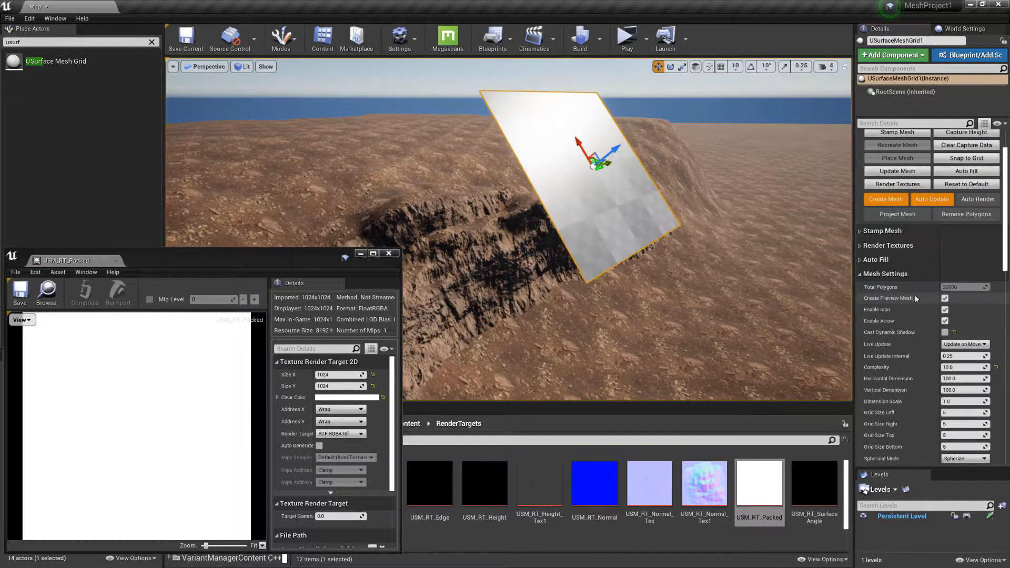
- Capture the cliff's height onto the mesh and pull the grid actor outward, away from the rock face
{"action": "scroll", "coordinate": [917, 292], "scroll_direction": "up", "scroll_amount": 5}
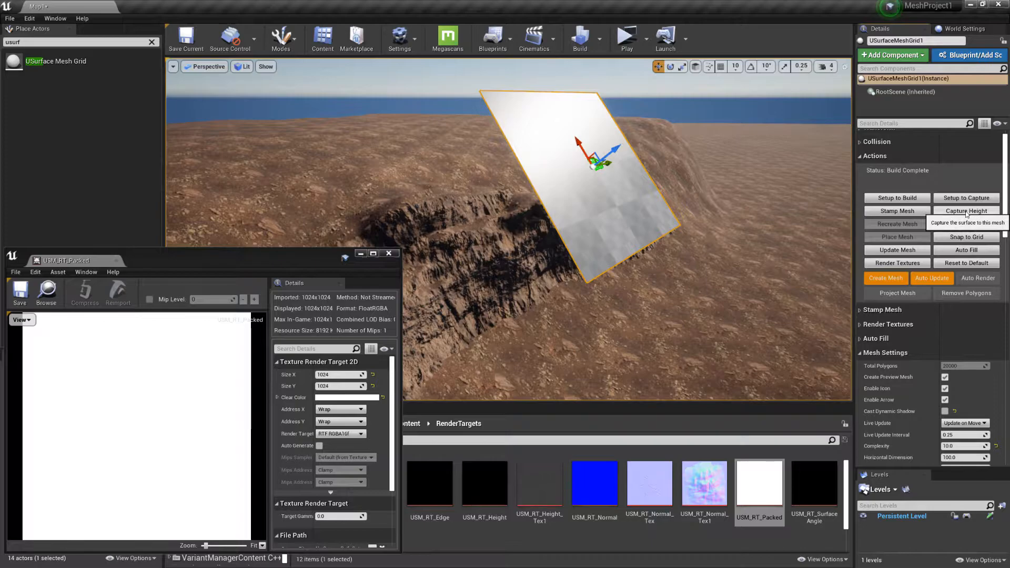
{"action": "right_click_drag", "start_coordinate": [656, 238], "coordinate": [625, 200]}
{"action": "left_click_drag", "start_coordinate": [617, 176], "coordinate": [760, 110]}
{"action": "mouse_move", "coordinate": [621, 210]}
{"action": "right_mouse_down"}
{"action": "mouse_move", "coordinate": [641, 217]}
{"action": "mouse_move", "coordinate": [626, 221]}
{"action": "right_mouse_up"}
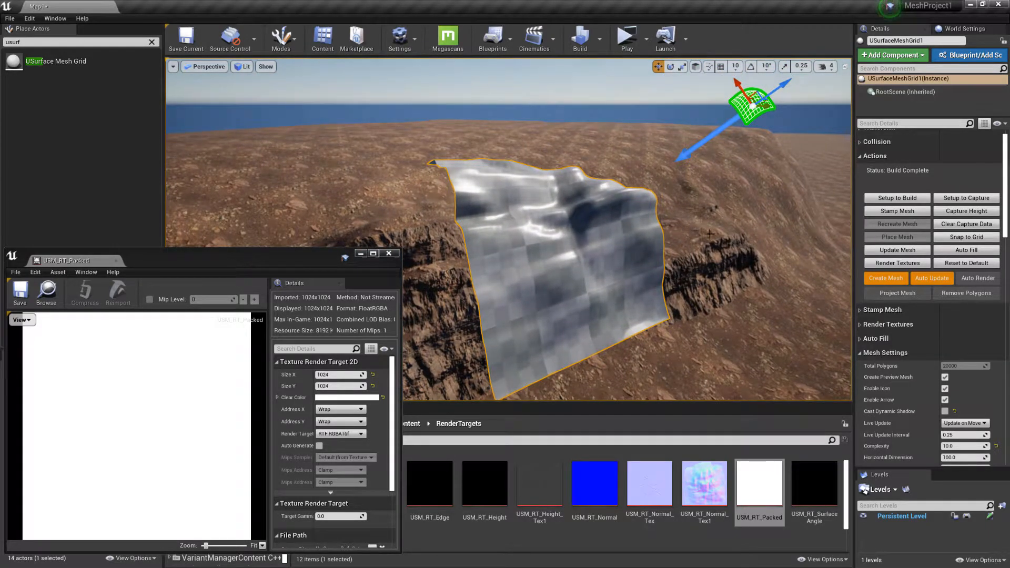
- Assign Surface Angle to the packed texture's red channel and Curvature Concave to its green channel
{"action": "left_click", "coordinate": [861, 324]}
{"action": "scroll", "coordinate": [898, 359], "scroll_direction": "down", "scroll_amount": 5}
{"action": "scroll", "coordinate": [898, 361], "scroll_direction": "down", "scroll_amount": 10}
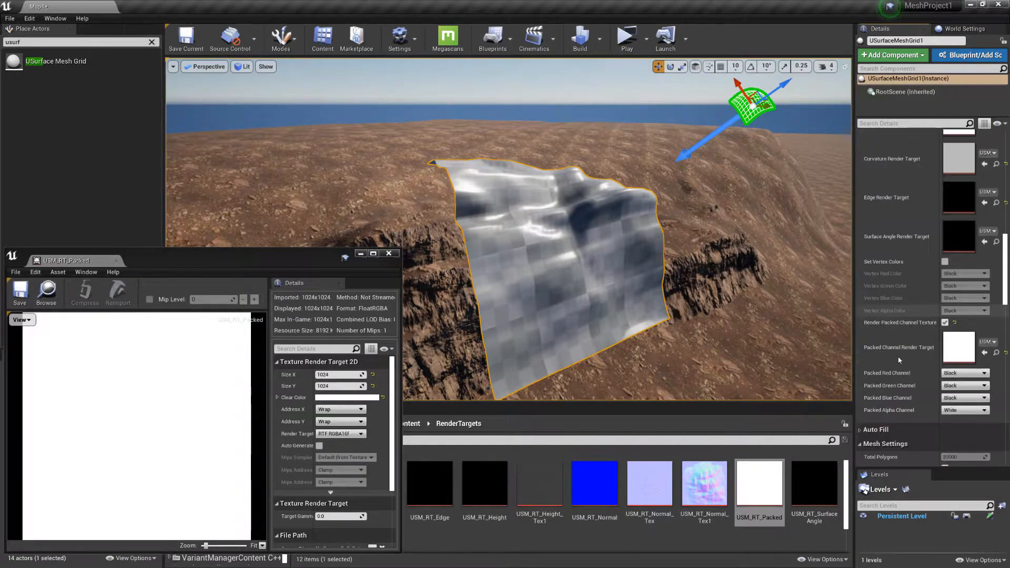
{"action": "scroll", "coordinate": [899, 361], "scroll_direction": "down", "scroll_amount": 2}
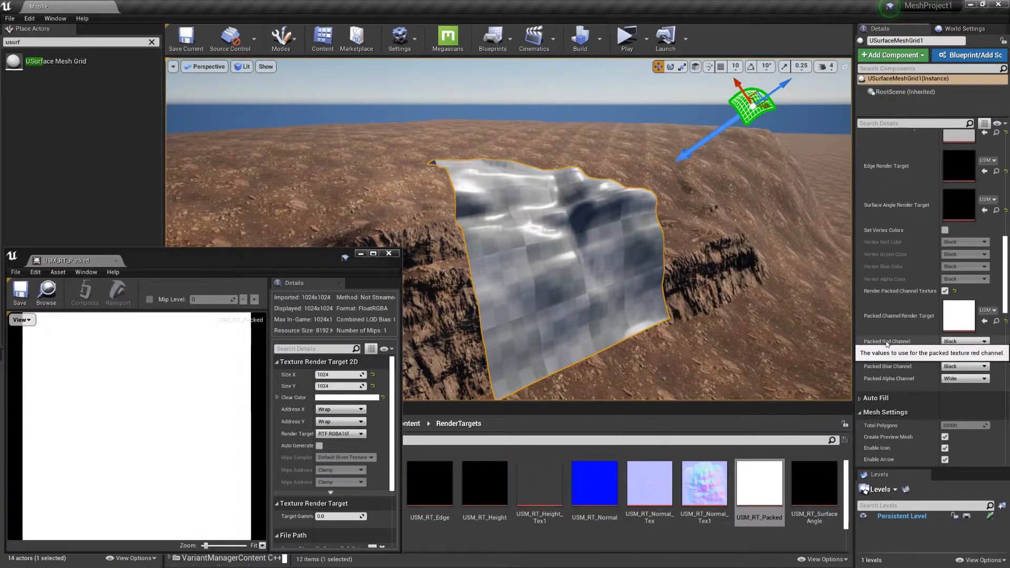
{"action": "left_click", "coordinate": [958, 343]}
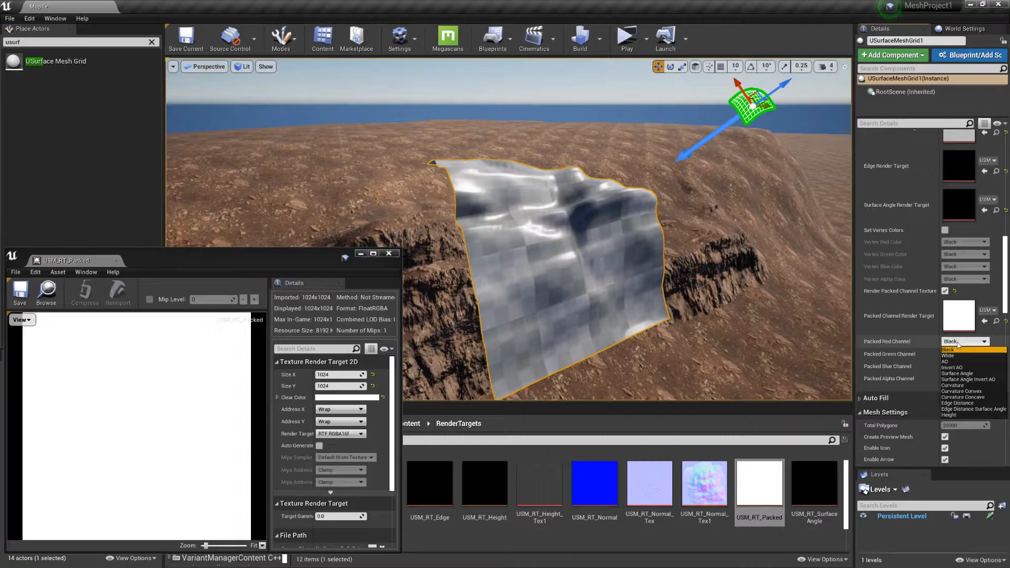
{"action": "left_click", "coordinate": [963, 374]}
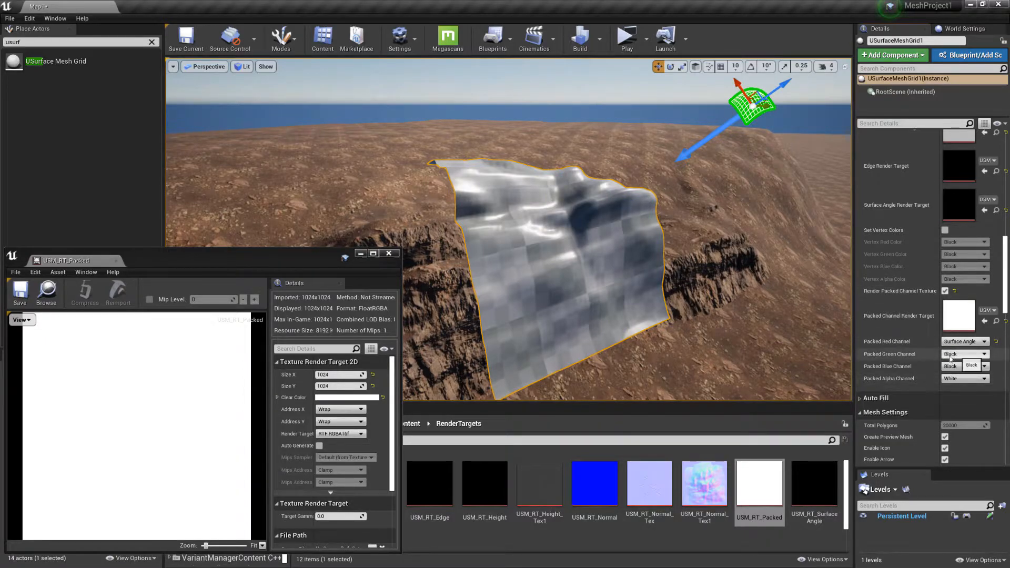
{"action": "left_click", "coordinate": [953, 354]}
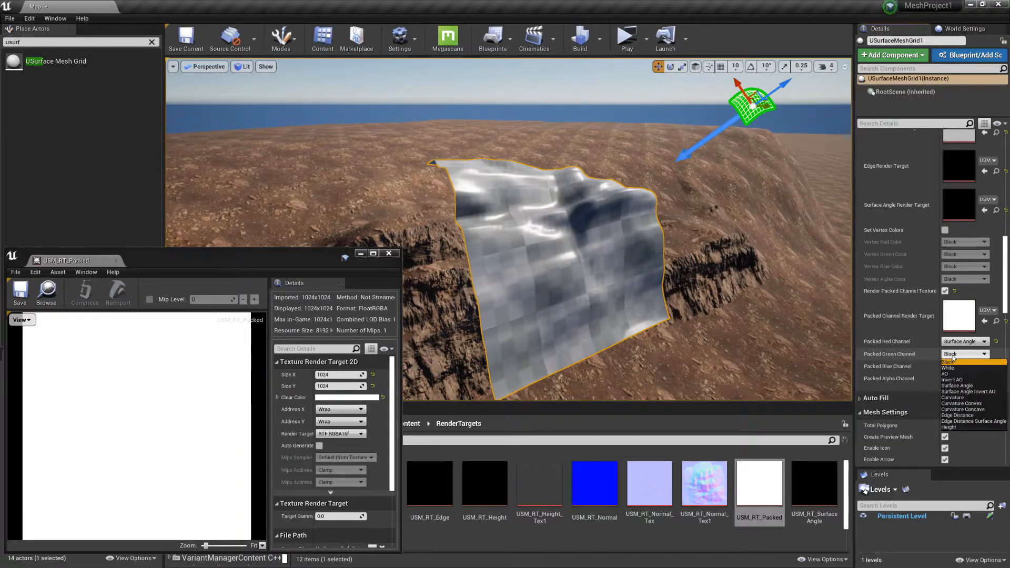
{"action": "left_click", "coordinate": [977, 410]}
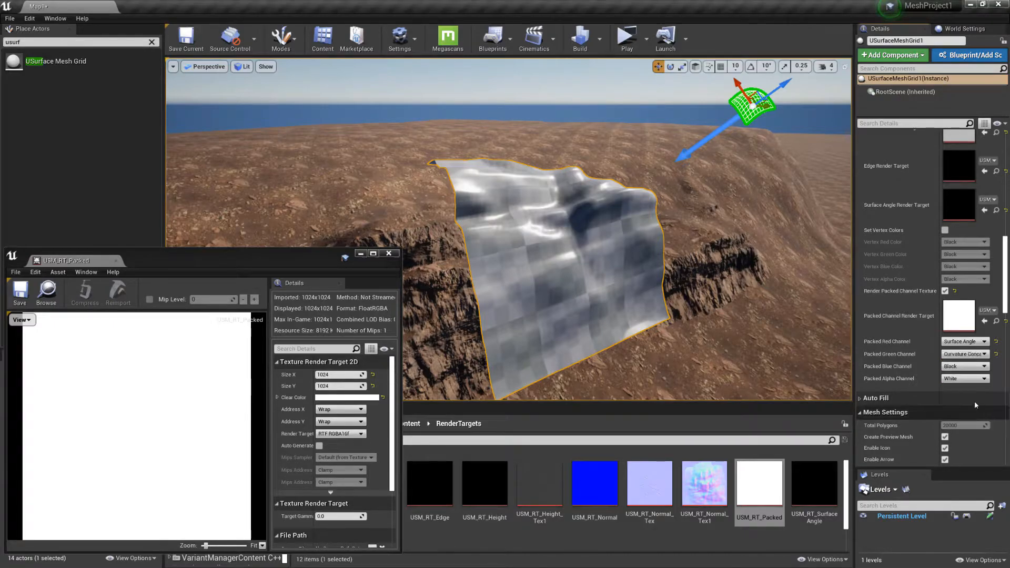
- Assign AO to the packed texture's blue channel and Edge Distance to its alpha channel
{"action": "left_click", "coordinate": [956, 366]}
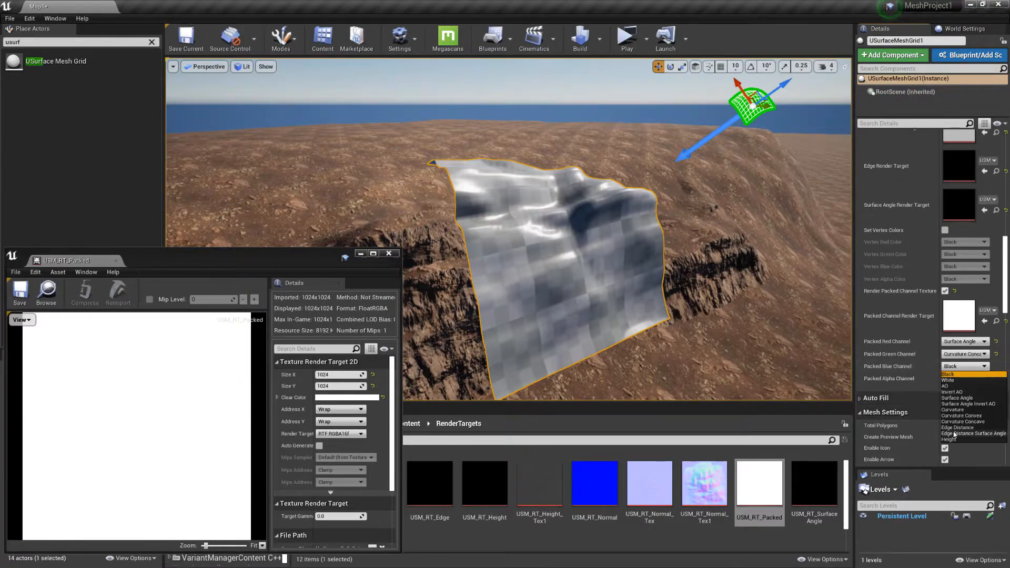
{"action": "left_click", "coordinate": [946, 387]}
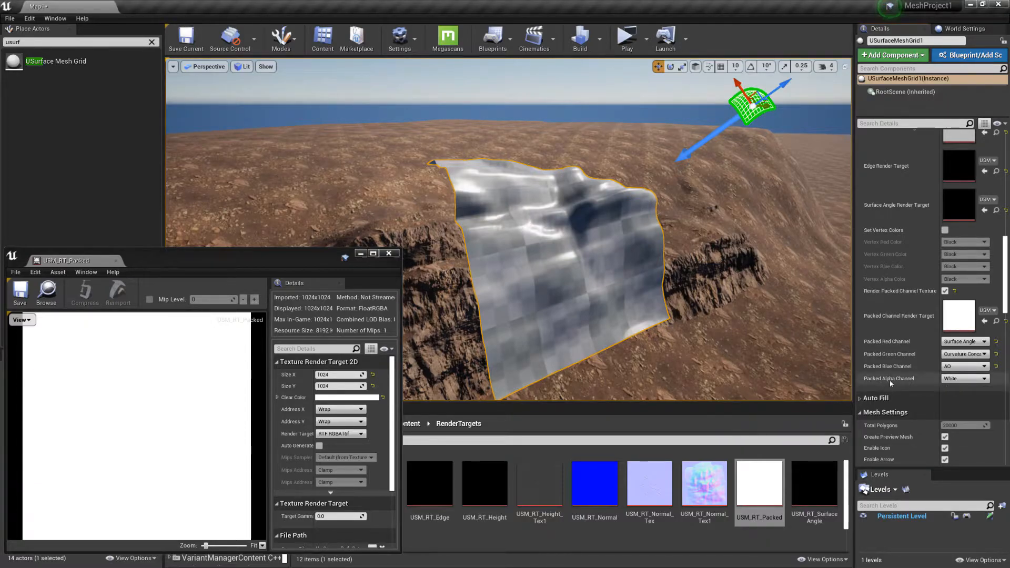
{"action": "left_click", "coordinate": [959, 379]}
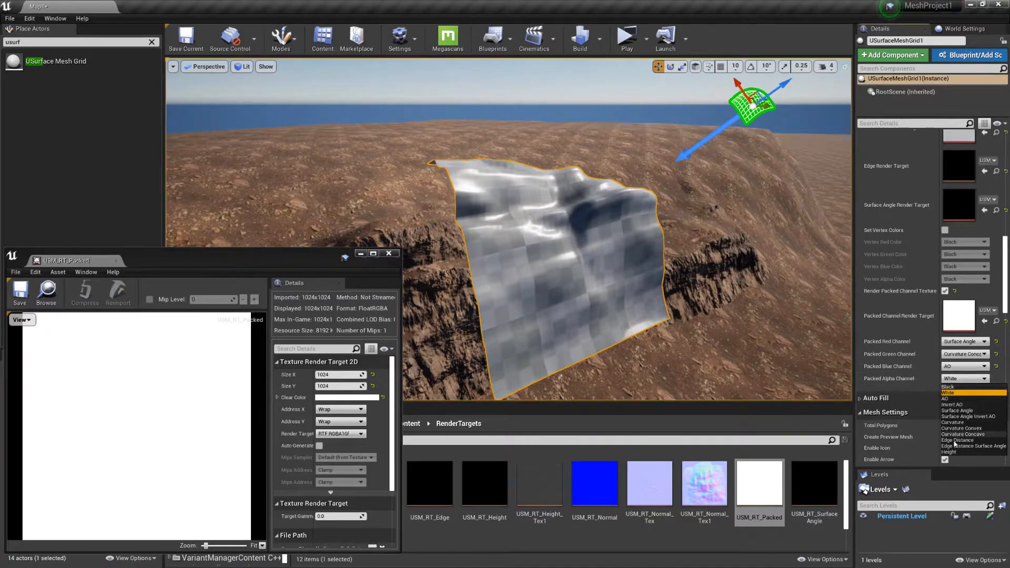
{"action": "left_click", "coordinate": [971, 441]}
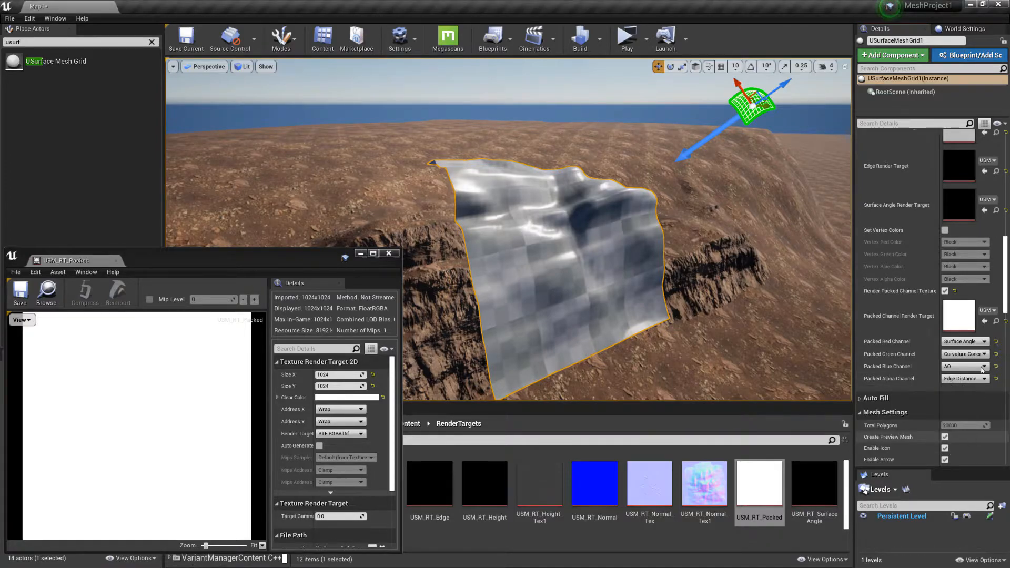
{"action": "left_click_drag", "start_coordinate": [1005, 301], "coordinate": [1002, 163]}
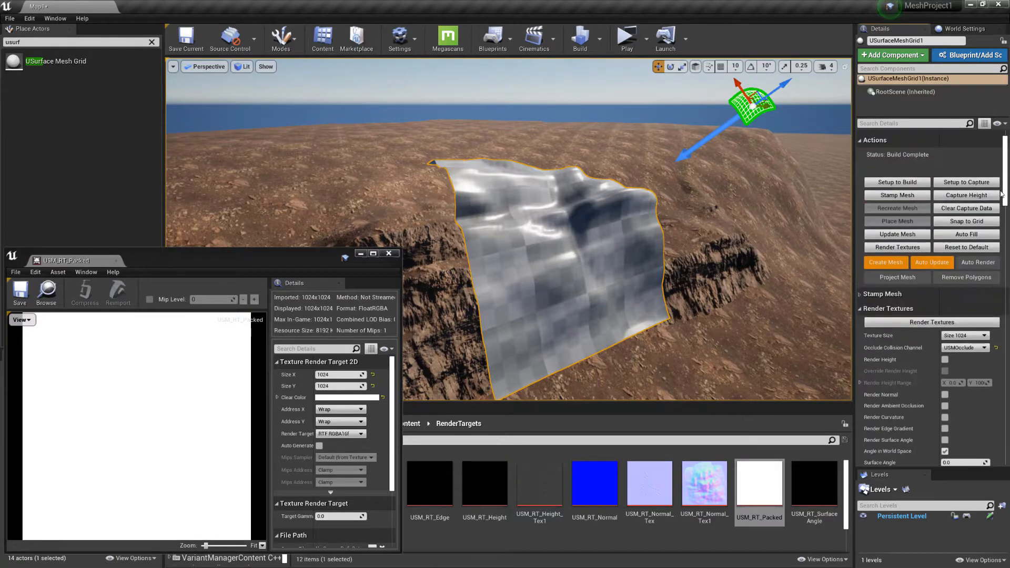
- Render the grid's textures and isolate the red channel in the USM_RT_Packed preview
{"action": "left_click", "coordinate": [931, 323]}
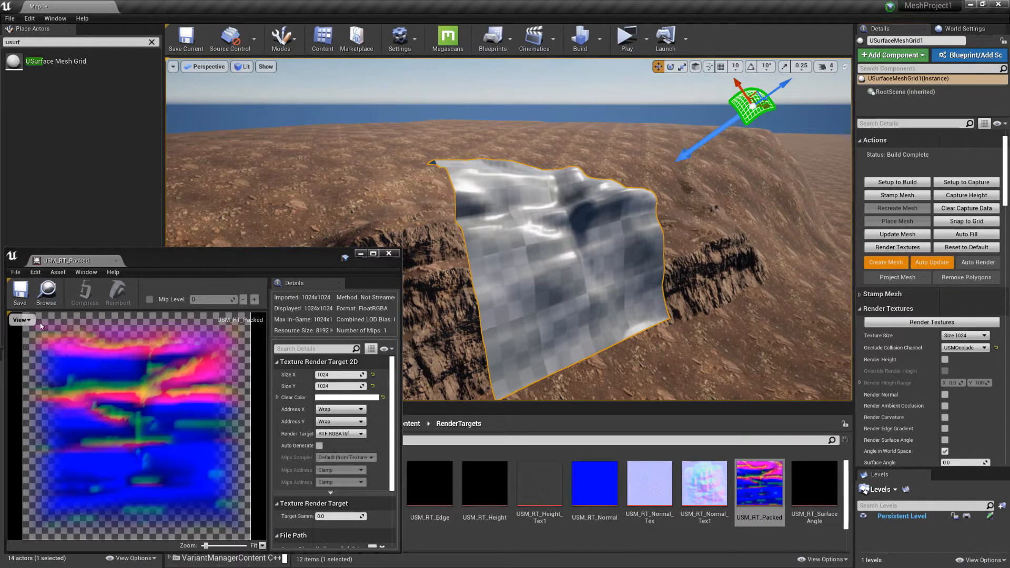
{"action": "left_click", "coordinate": [22, 320]}
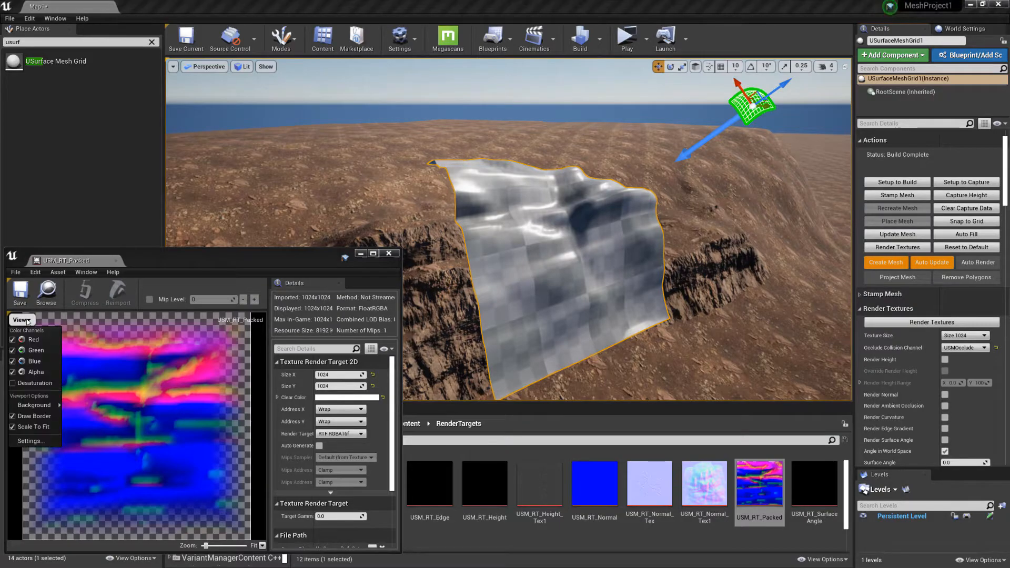
{"action": "left_click", "coordinate": [14, 375]}
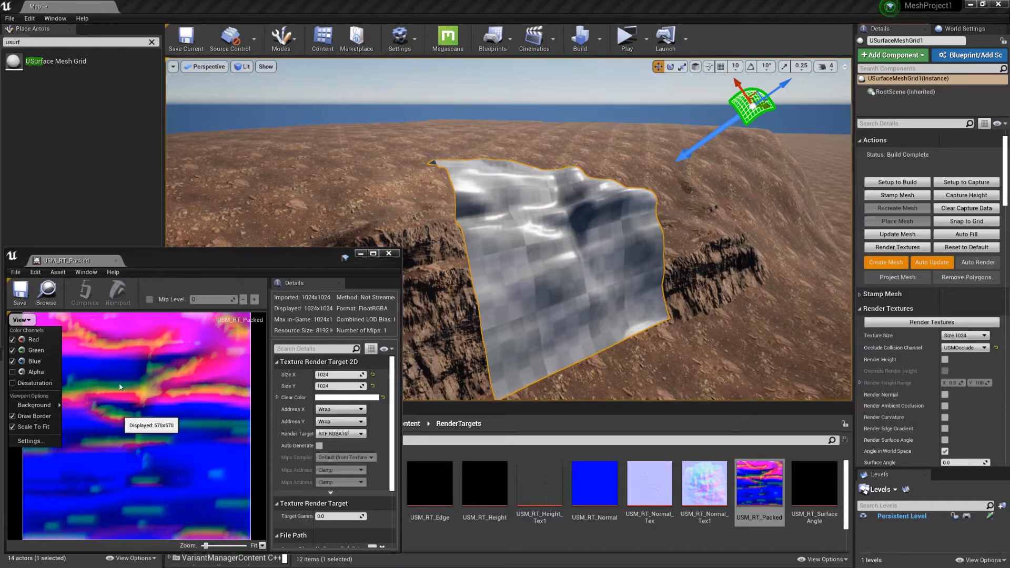
{"action": "left_click", "coordinate": [13, 362]}
{"action": "left_click", "coordinate": [13, 350]}
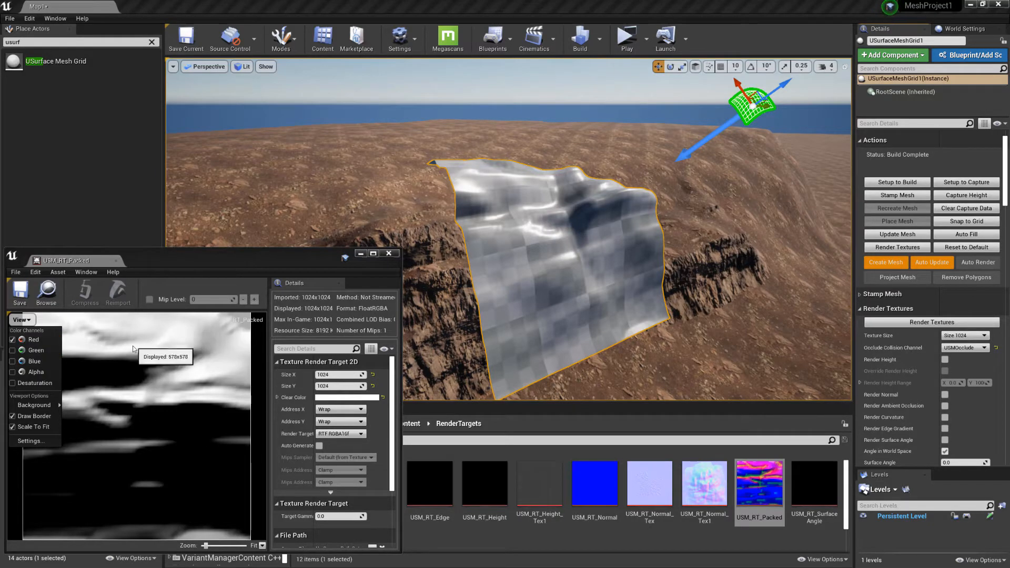
- Inspect the packed texture's green, blue and alpha channels one at a time
{"action": "left_click", "coordinate": [12, 339]}
{"action": "left_click", "coordinate": [13, 350]}
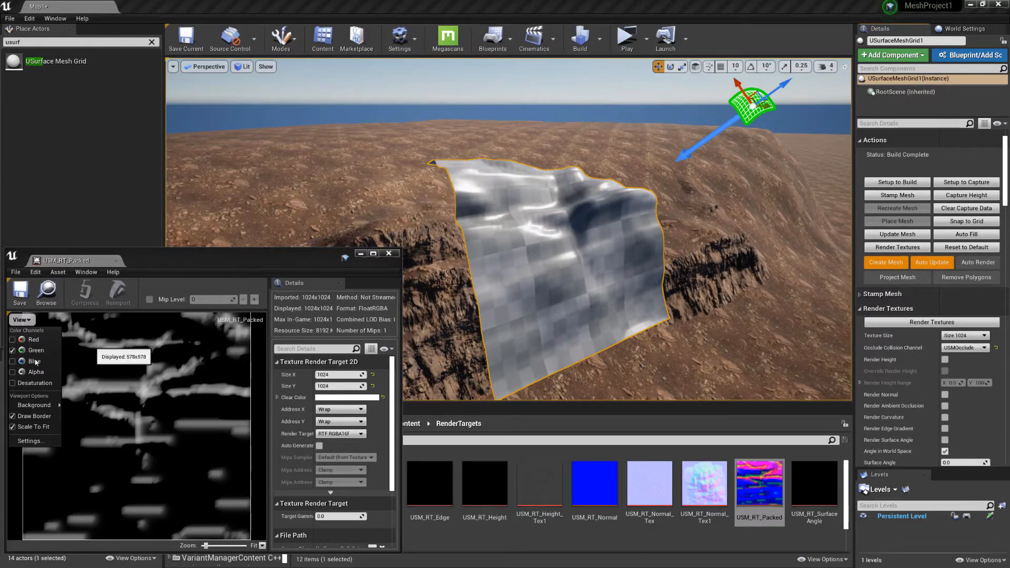
{"action": "left_click", "coordinate": [13, 351]}
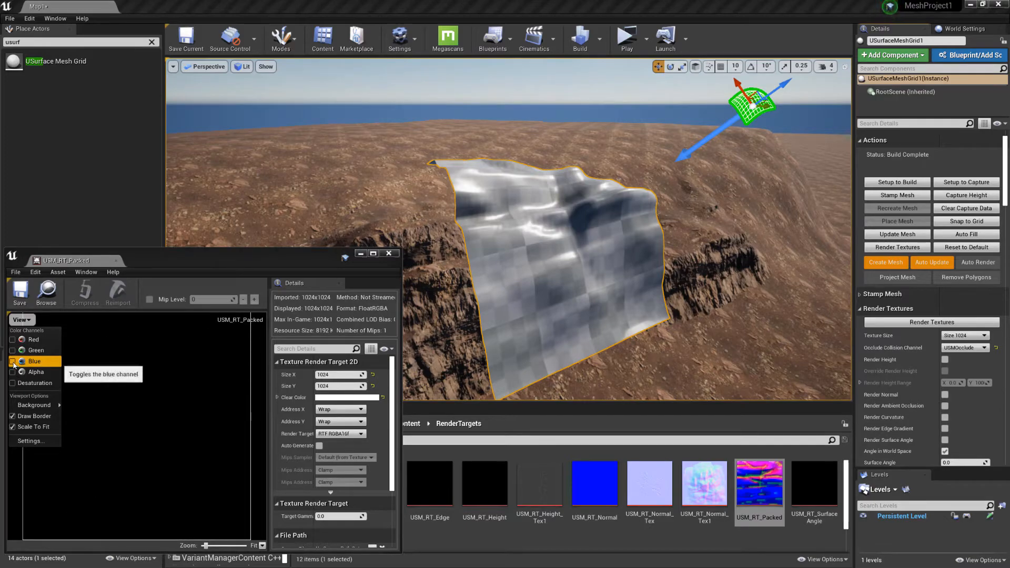
{"action": "left_click", "coordinate": [12, 362]}
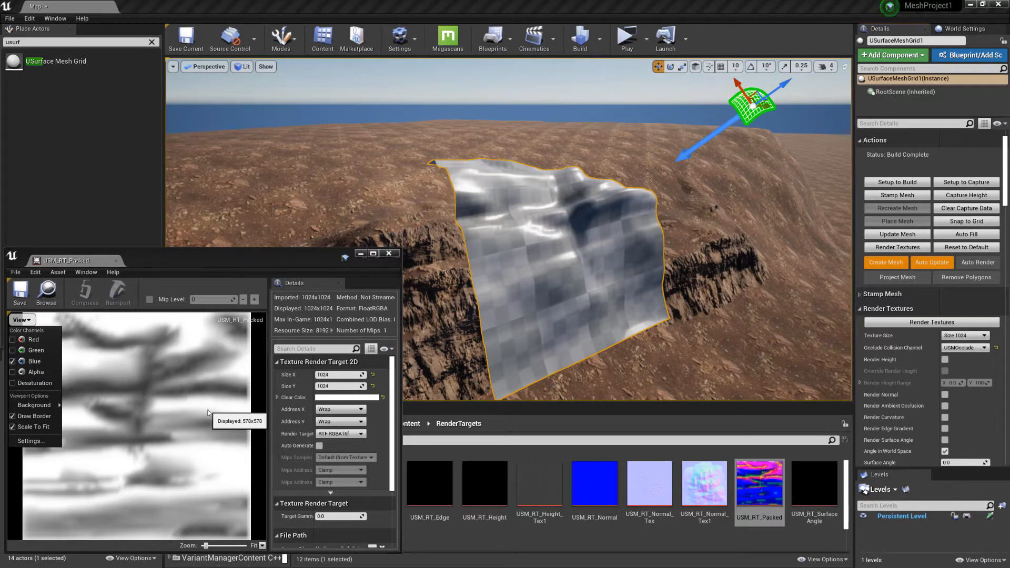
{"action": "left_click", "coordinate": [13, 361]}
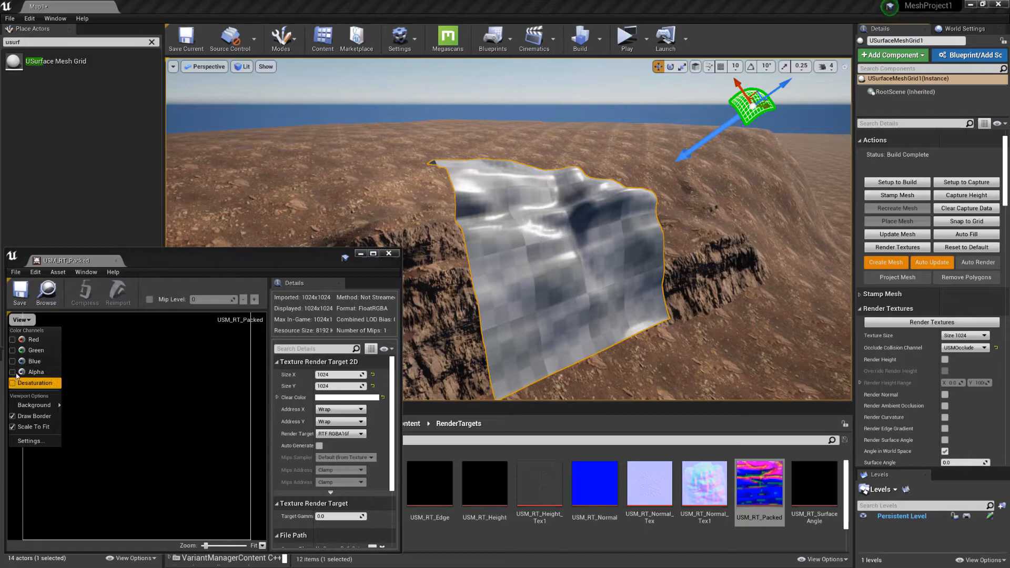
{"action": "left_click", "coordinate": [13, 373]}
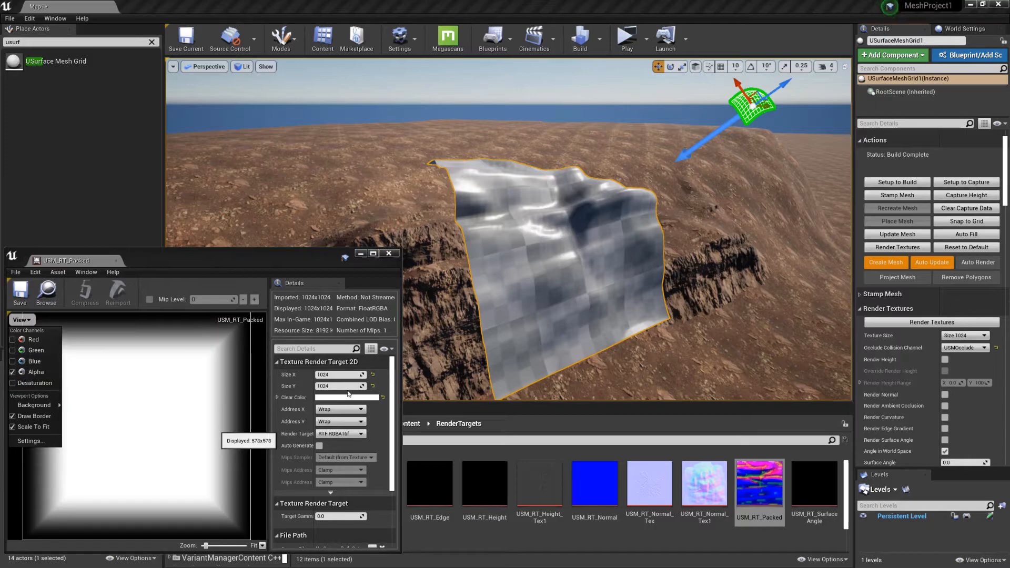
- Collapse the Render Textures and Flatten settings and enable the mask texture in the grid's Mask settings
{"action": "right_click_drag", "start_coordinate": [572, 239], "coordinate": [556, 283]}
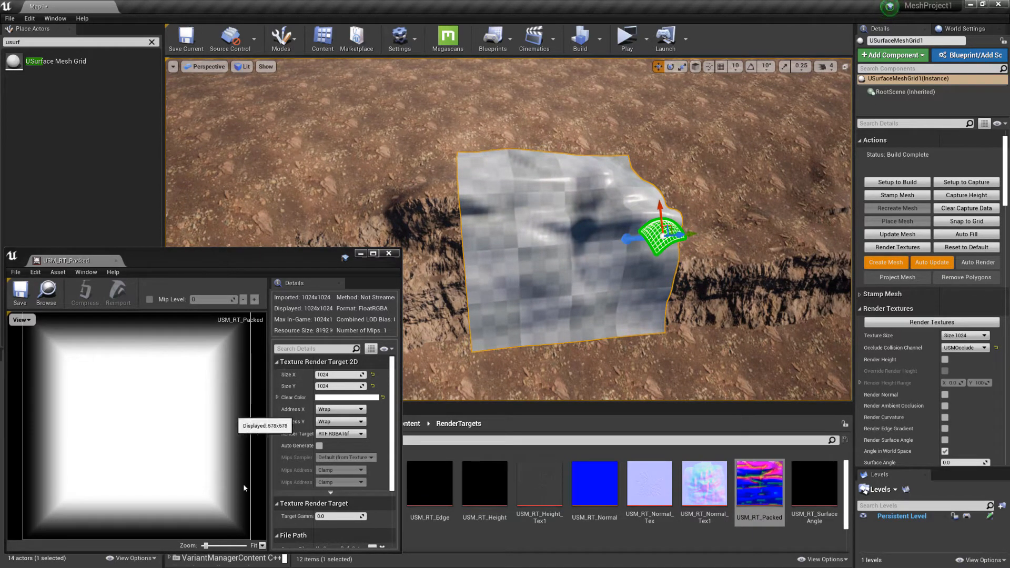
{"action": "key", "text": "a"}
{"action": "right_click_drag", "start_coordinate": [555, 284], "coordinate": [611, 282]}
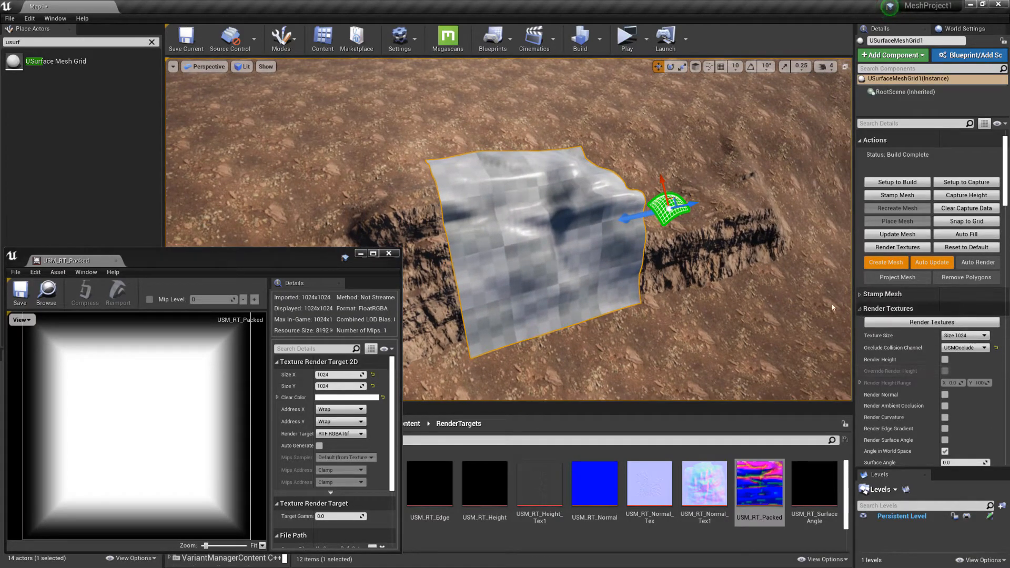
{"action": "left_click", "coordinate": [888, 309]}
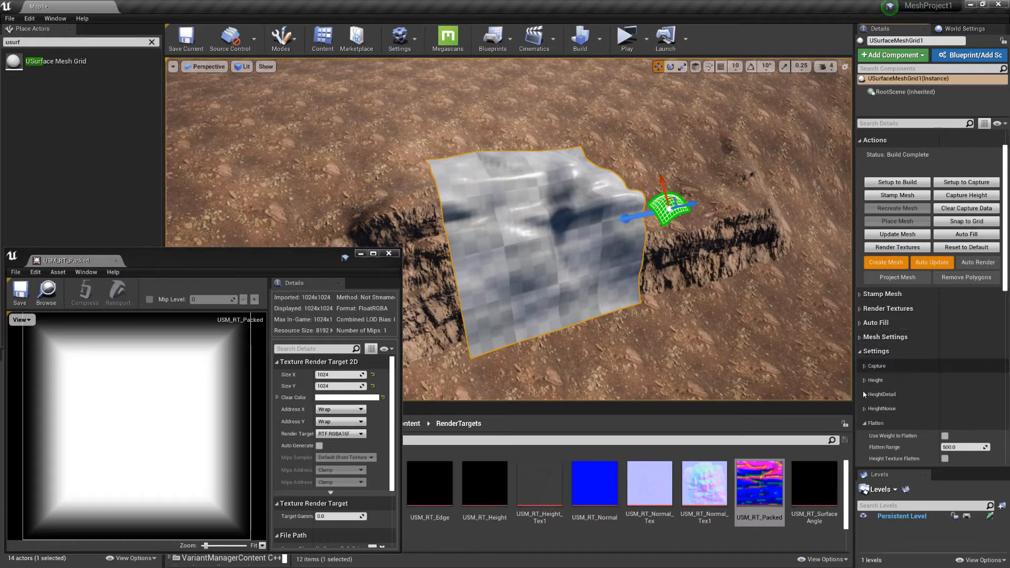
{"action": "left_click", "coordinate": [864, 424]}
{"action": "scroll", "coordinate": [866, 428], "scroll_direction": "down", "scroll_amount": 2}
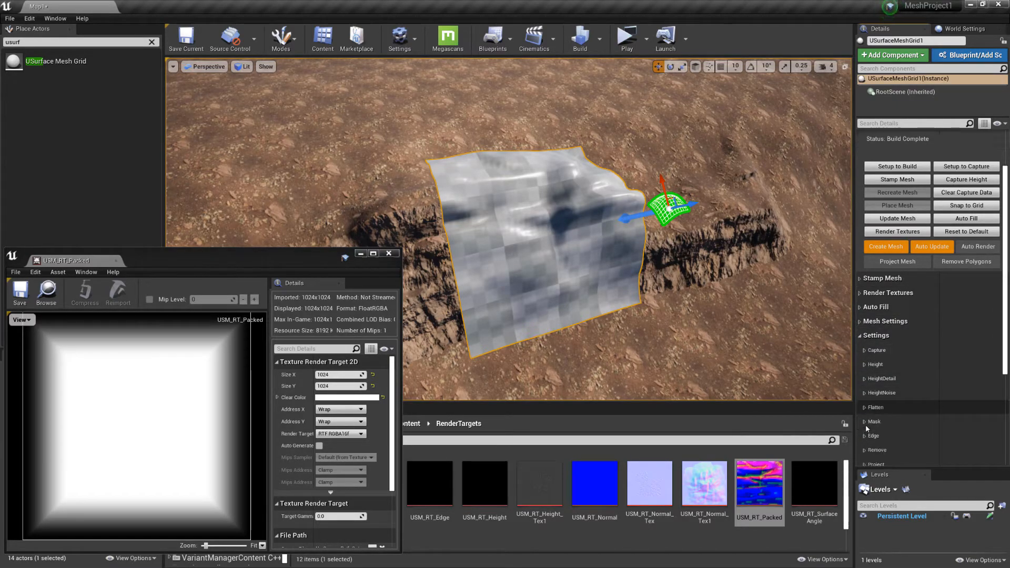
{"action": "left_click", "coordinate": [865, 393]}
{"action": "left_click", "coordinate": [865, 392]}
{"action": "left_click", "coordinate": [869, 406]}
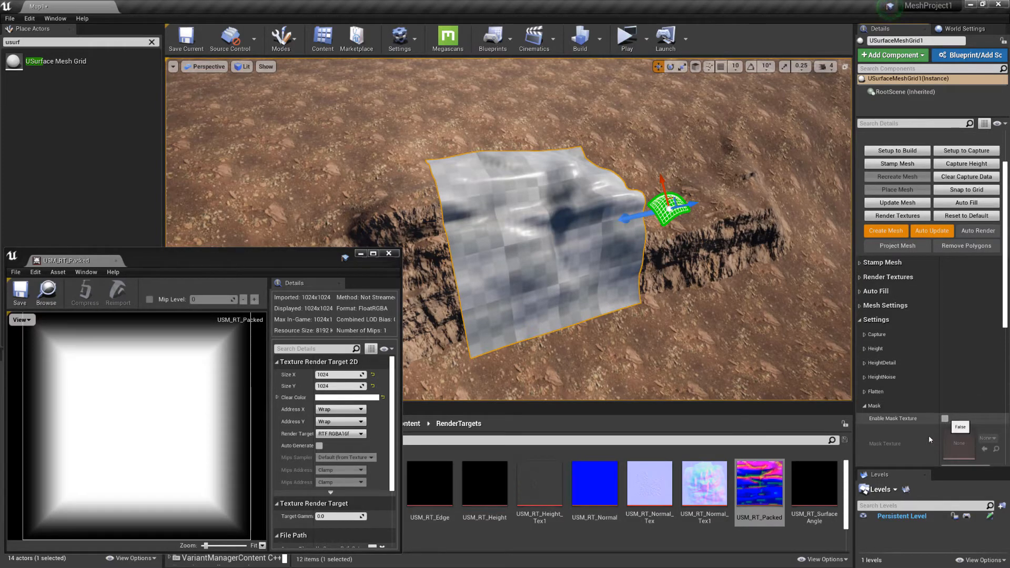
{"action": "left_click", "coordinate": [945, 419]}
- Assign the round edge gradient from the USurfaceMesh Textures folder as the grid's mask texture
{"action": "left_click_drag", "start_coordinate": [278, 248], "coordinate": [280, 83]}
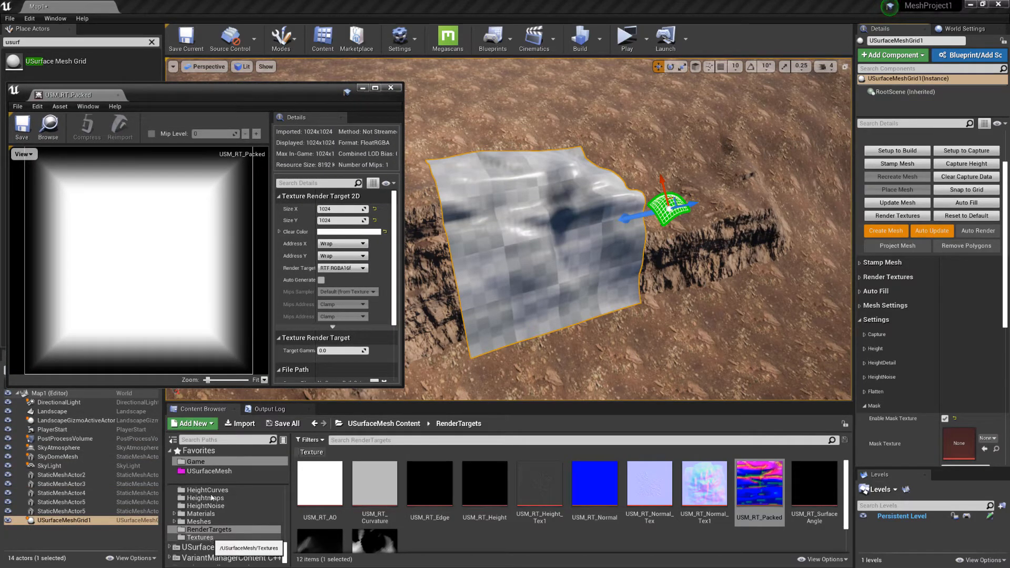
{"action": "left_click", "coordinate": [209, 471]}
{"action": "scroll", "coordinate": [221, 536], "scroll_direction": "down", "scroll_amount": 4}
{"action": "left_click", "coordinate": [200, 538]}
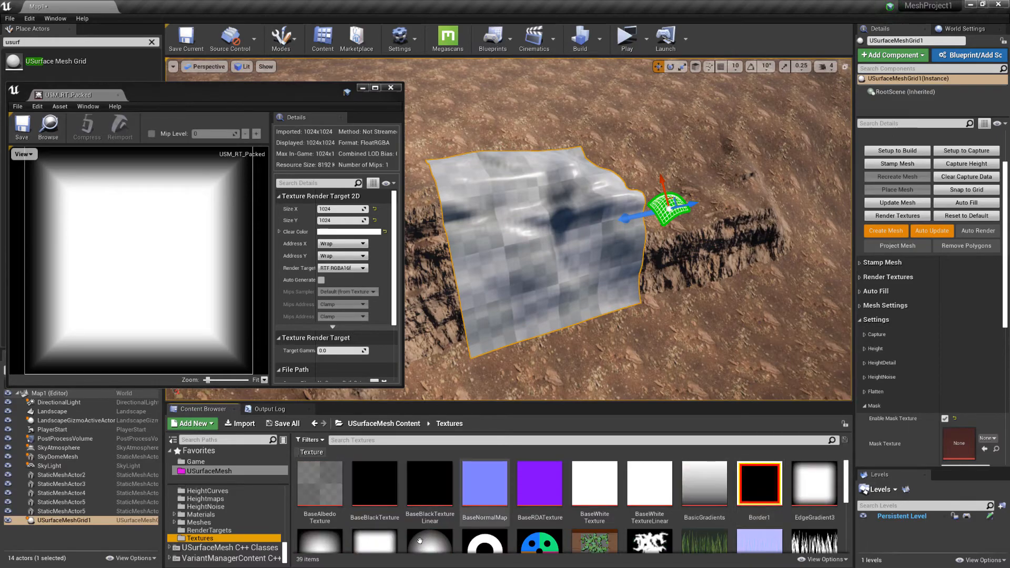
{"action": "left_click_drag", "start_coordinate": [419, 541], "coordinate": [964, 446]}
- Turn on Remove Polygons for the masked surface mesh
{"action": "scroll", "coordinate": [964, 446], "scroll_direction": "down", "scroll_amount": 2}
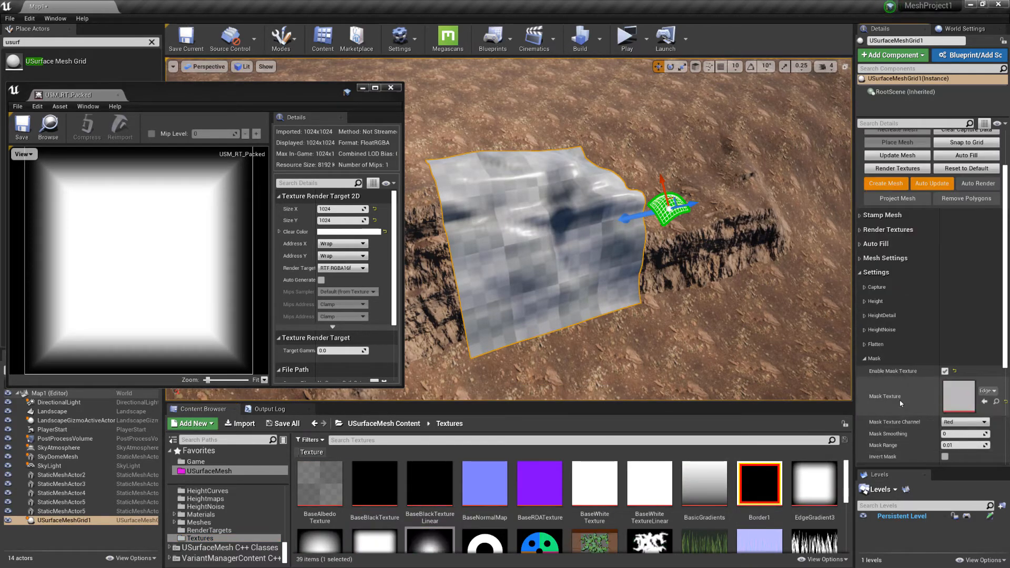
{"action": "scroll", "coordinate": [924, 292], "scroll_direction": "up", "scroll_amount": 5}
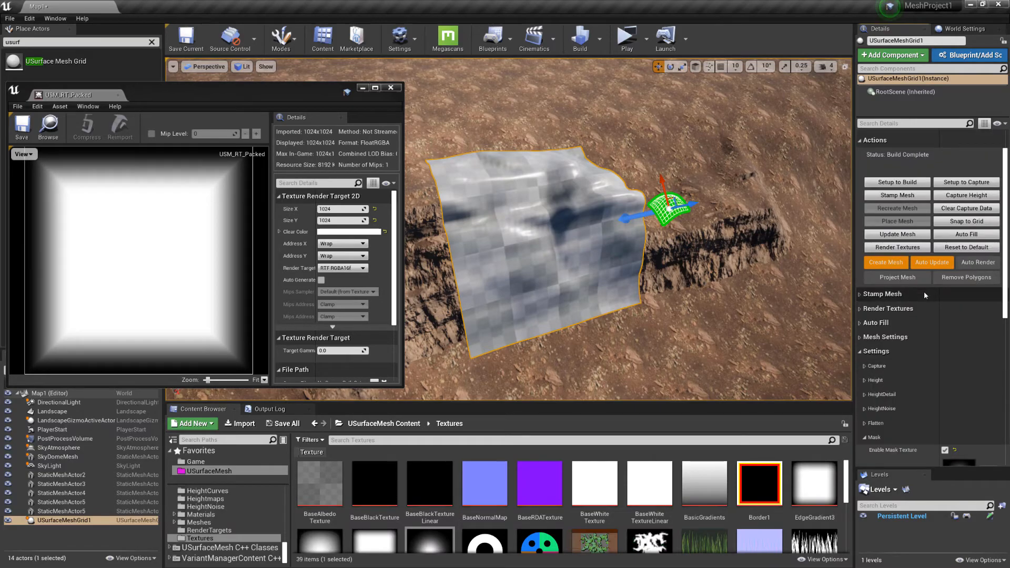
{"action": "left_click", "coordinate": [967, 282]}
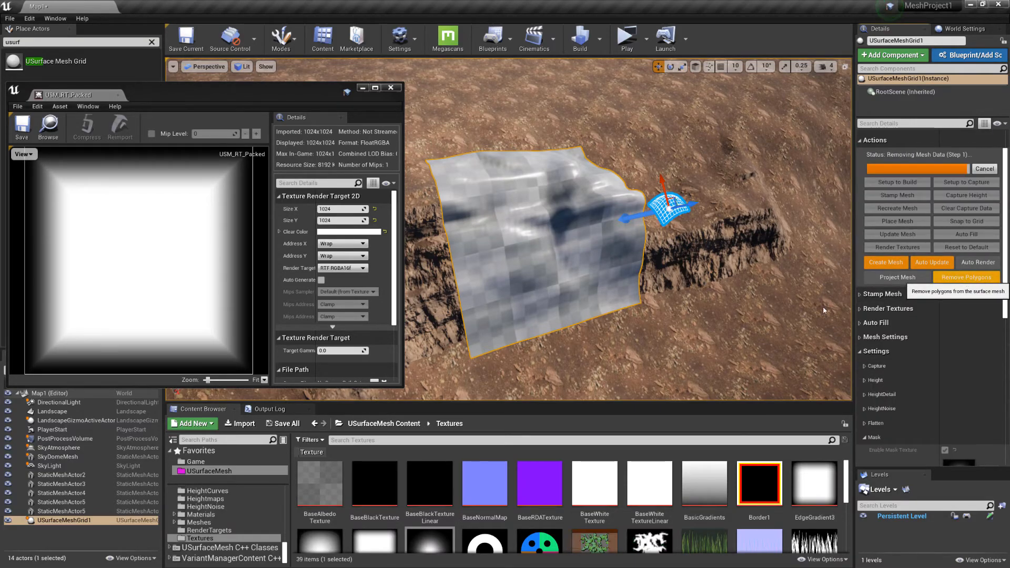